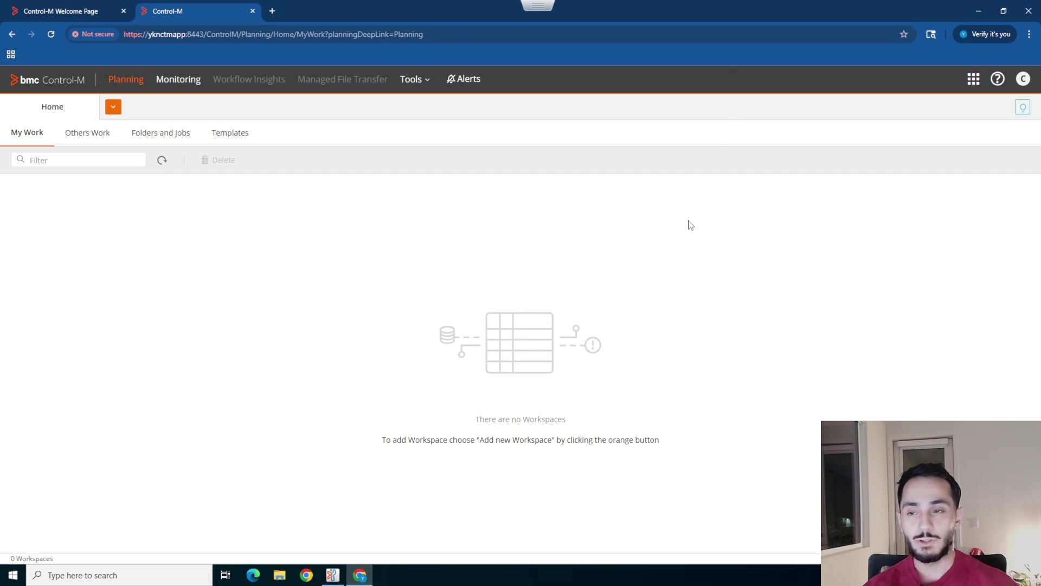
Step: Open the Control-M Configuration application, dismiss its introductory hint, and display the list of agents
{"action": "left_click", "coordinate": [974, 80]}
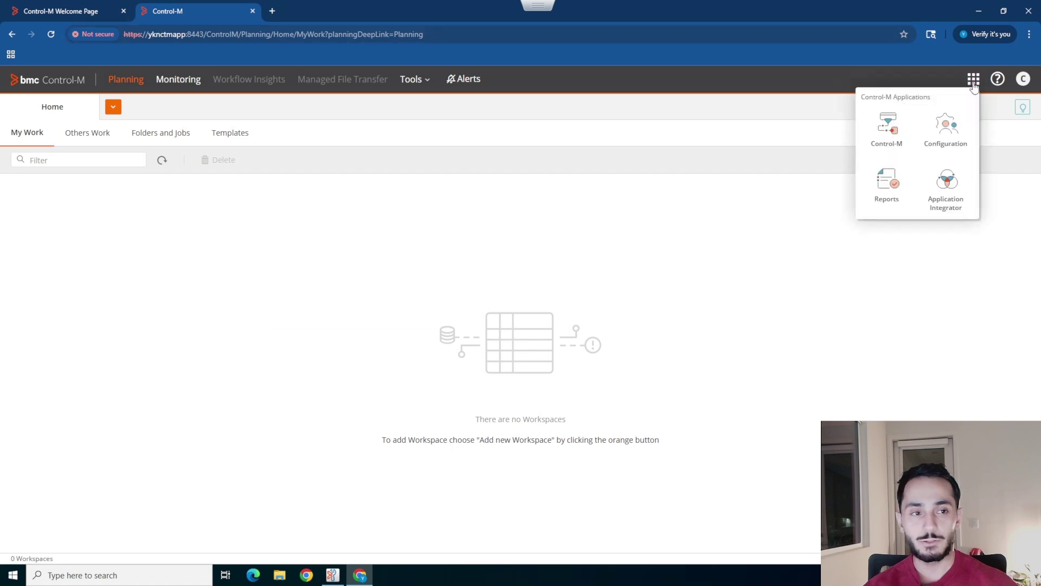
{"action": "left_click", "coordinate": [948, 124]}
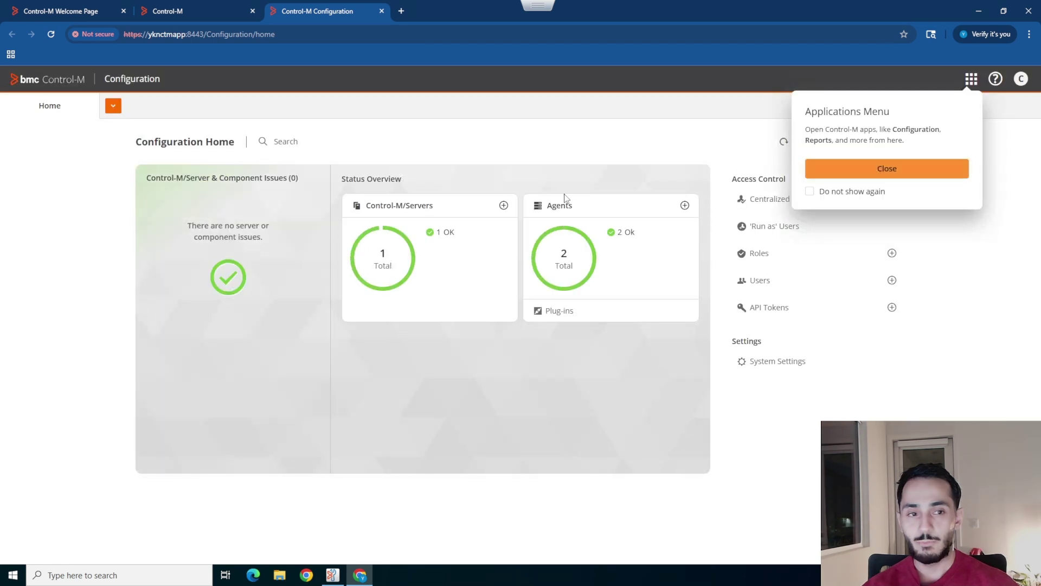
{"action": "left_click", "coordinate": [863, 170]}
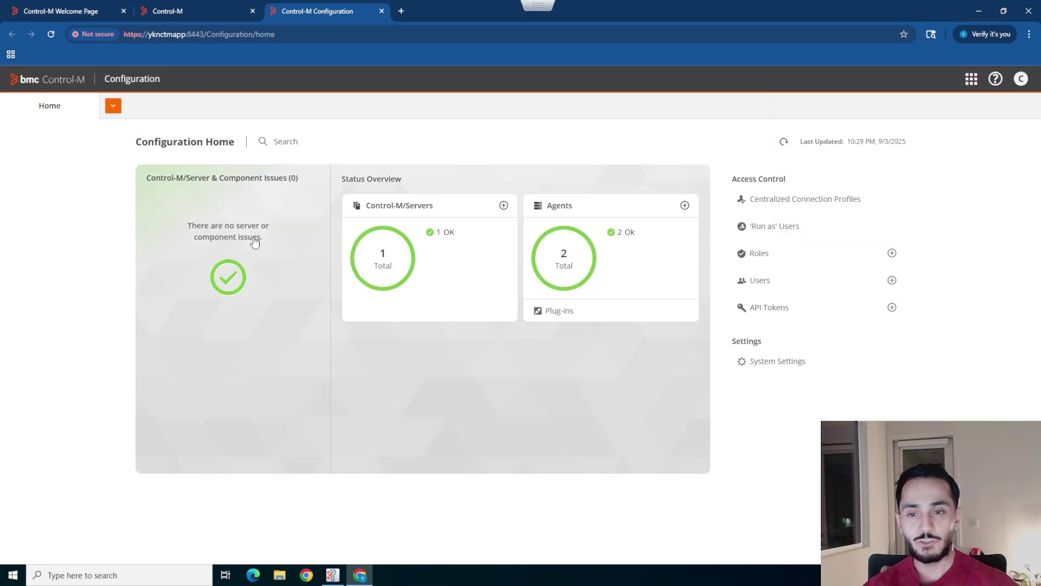
{"action": "left_click", "coordinate": [562, 210]}
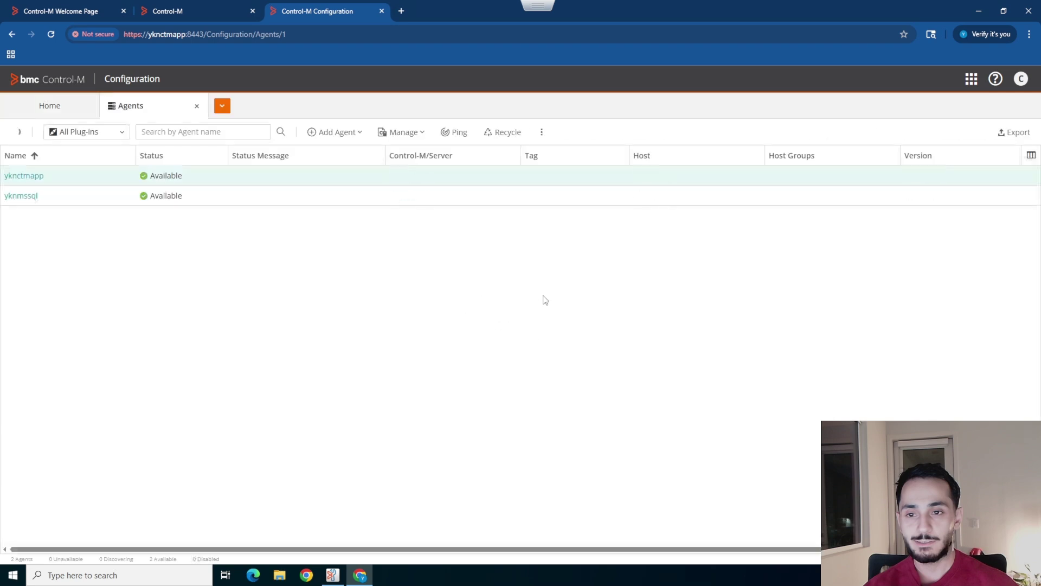
Step: Set the yknmssql agent's debug level to 5 - Extended diagnostics, enable communication trace, and apply the debug settings
{"action": "left_click", "coordinate": [261, 201]}
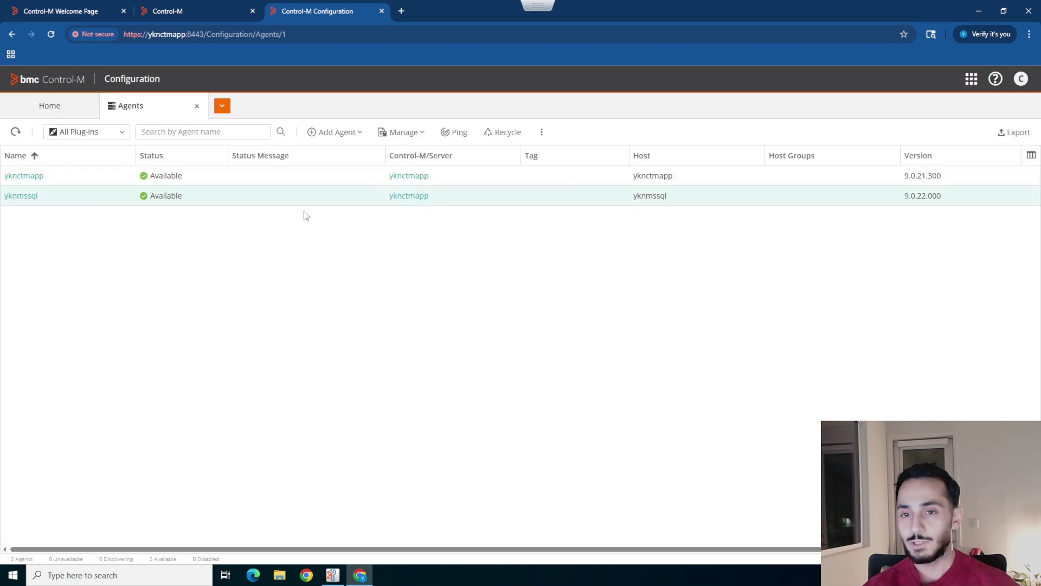
{"action": "left_click", "coordinate": [543, 134]}
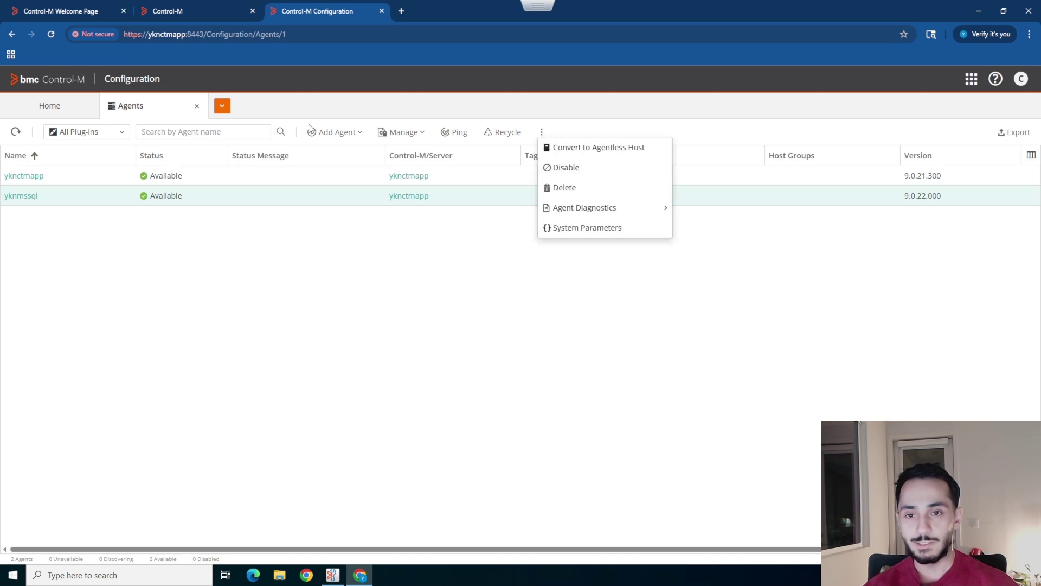
{"action": "left_click", "coordinate": [606, 216]}
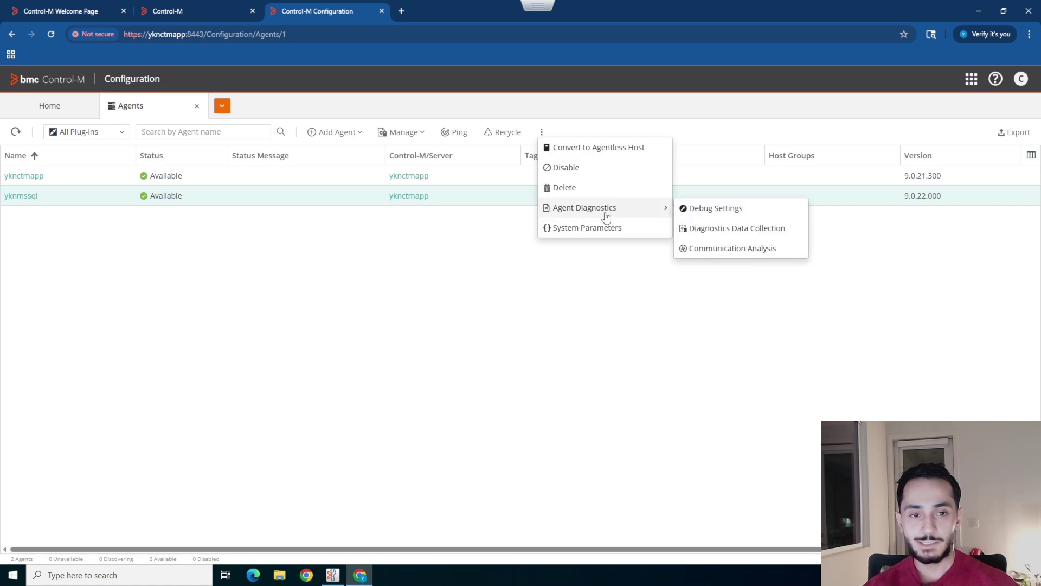
{"action": "left_click", "coordinate": [715, 210]}
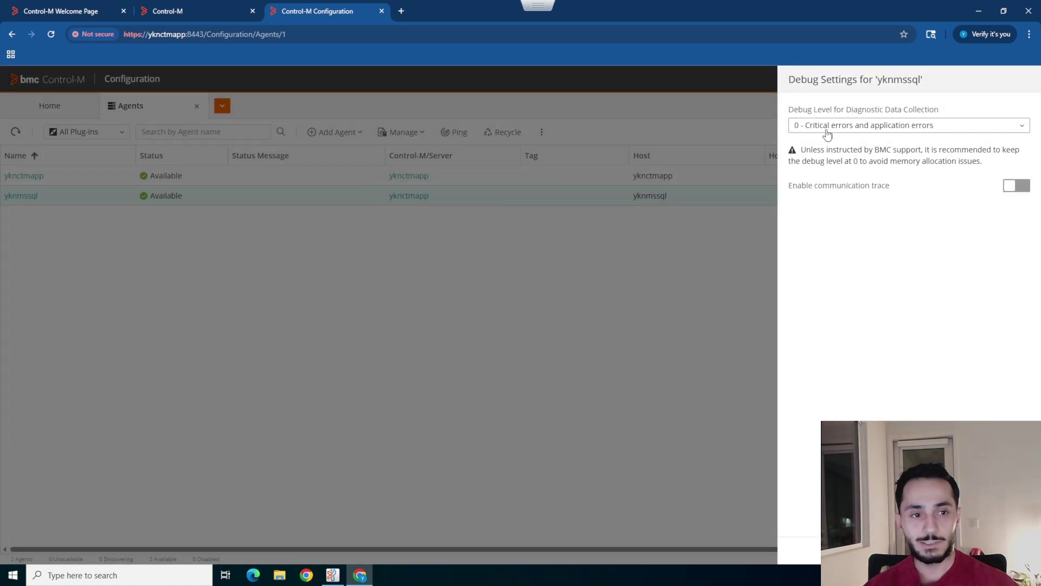
{"action": "left_click", "coordinate": [839, 131]}
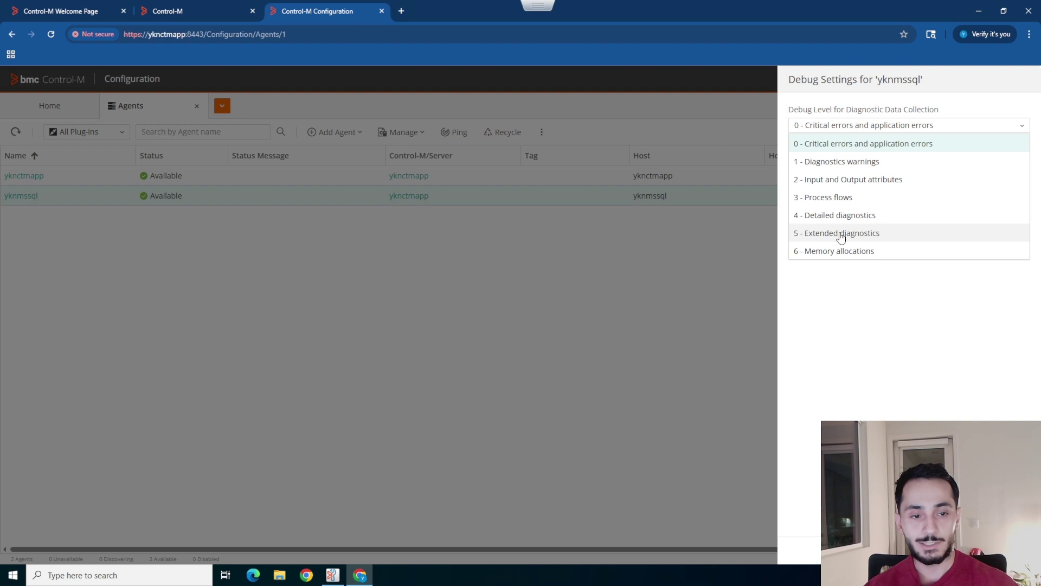
{"action": "left_click", "coordinate": [843, 234]}
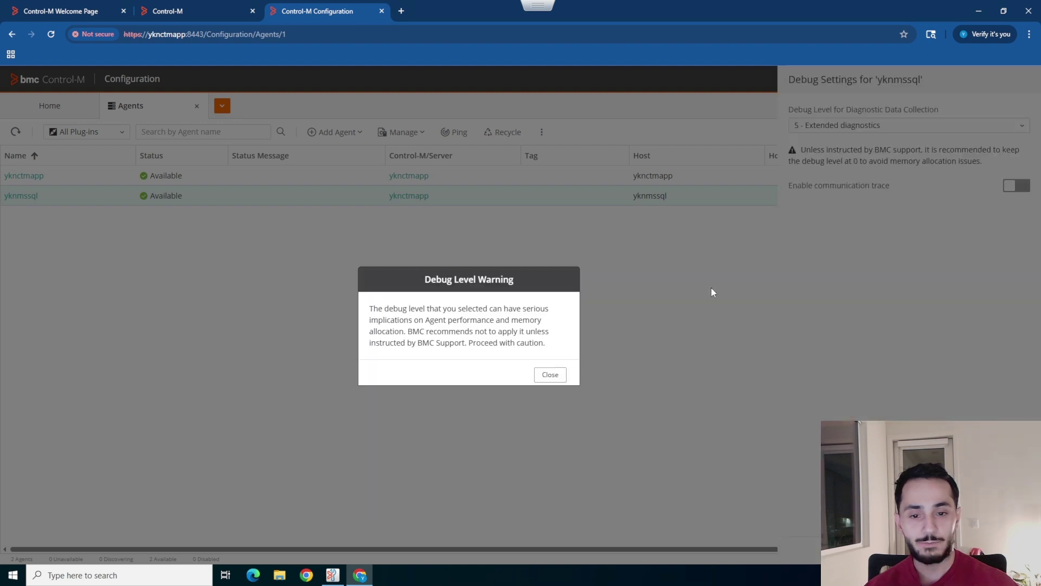
{"action": "left_click", "coordinate": [554, 375]}
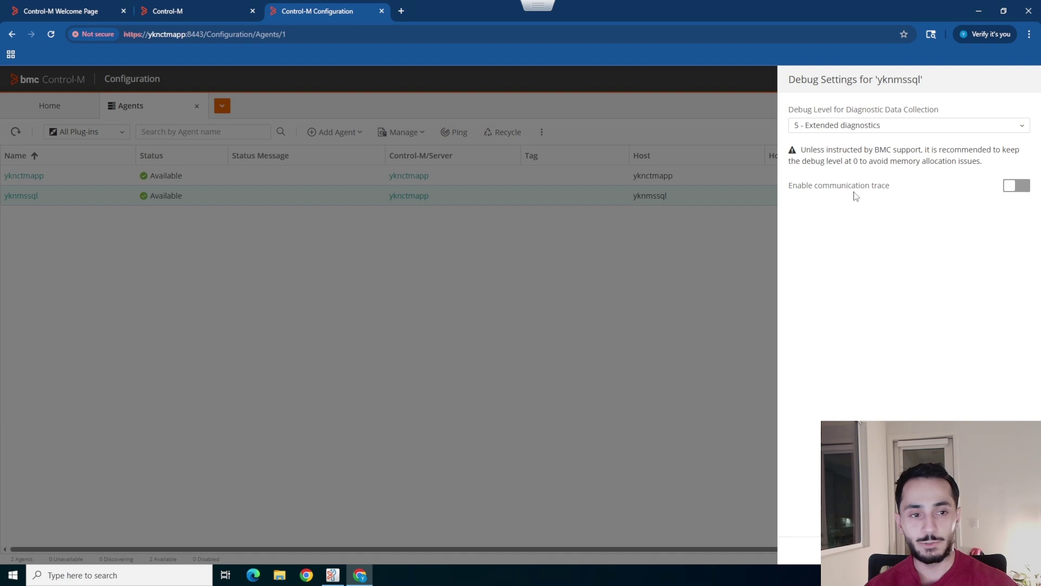
{"action": "left_click", "coordinate": [1008, 186]}
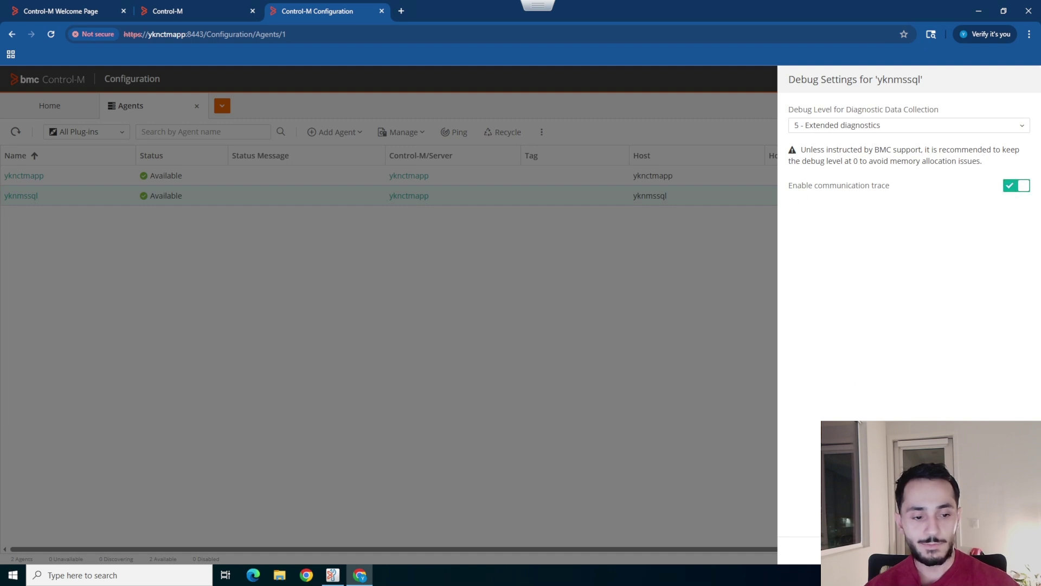
{"action": "left_click", "coordinate": [998, 550]}
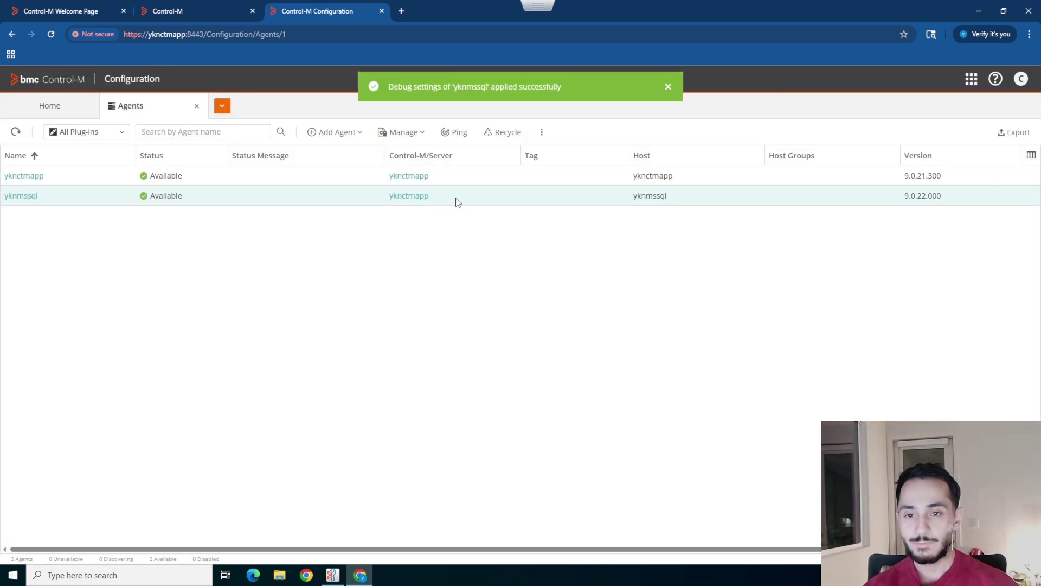
Step: Run Diagnostics Data Collection for the yknmssql agent covering 1 previous day, saving the file to the component's directory (Default)
{"action": "left_click", "coordinate": [542, 133]}
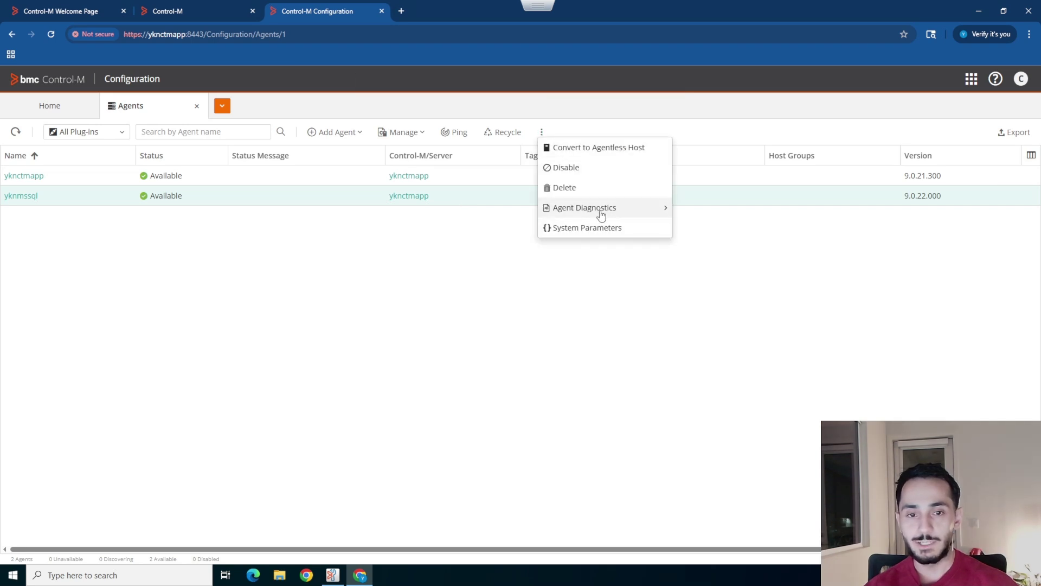
{"action": "mouse_move", "coordinate": [601, 216]}
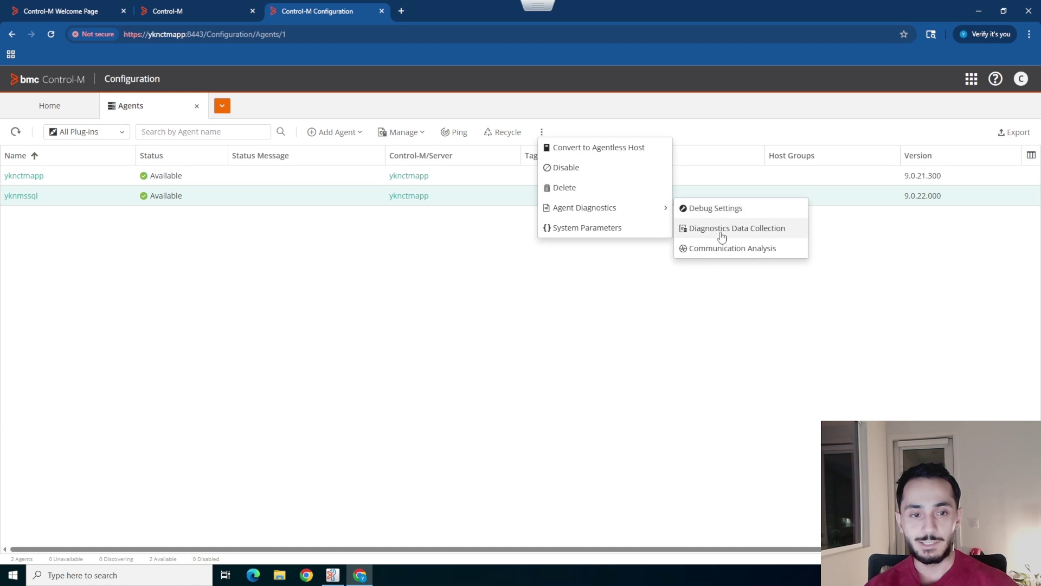
{"action": "left_click", "coordinate": [722, 237]}
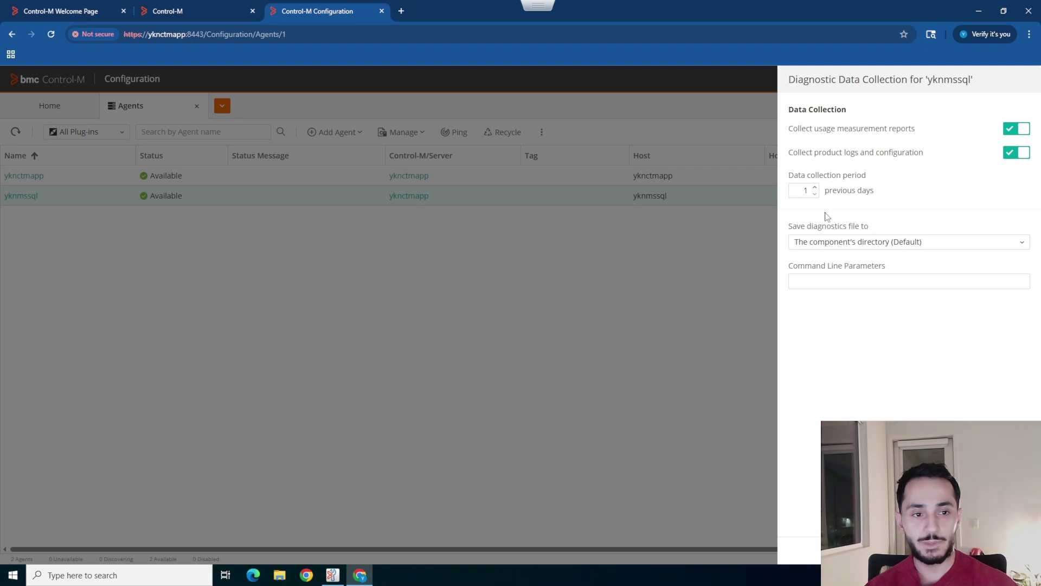
{"action": "left_click", "coordinate": [805, 193]}
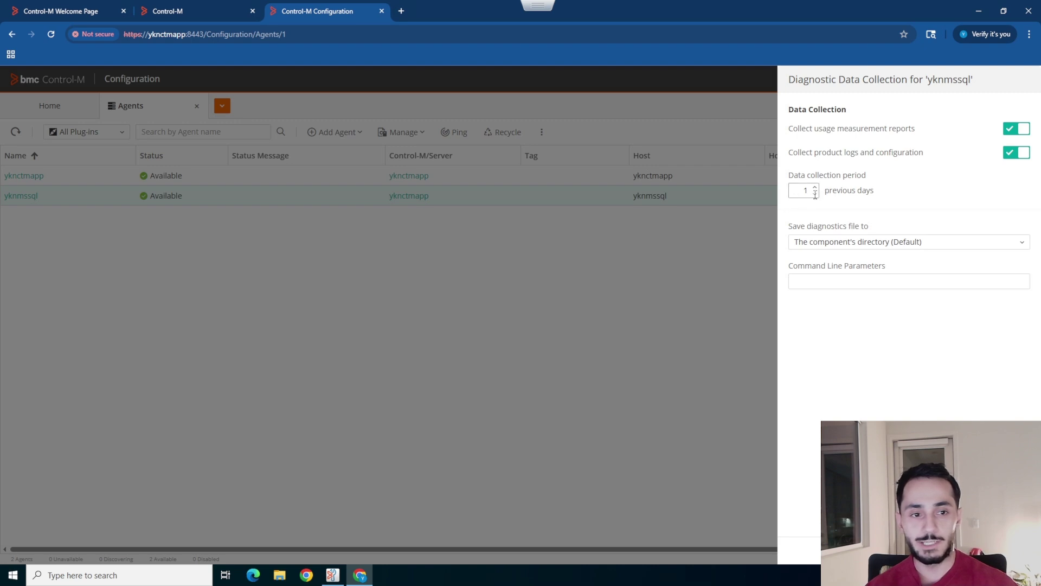
{"action": "left_click", "coordinate": [825, 246]}
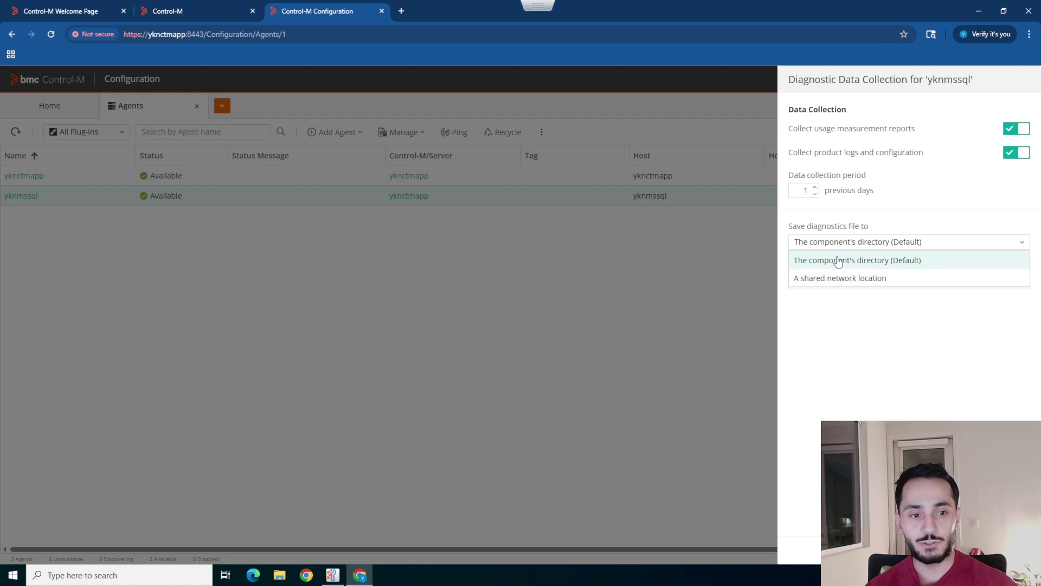
{"action": "left_click", "coordinate": [832, 260]}
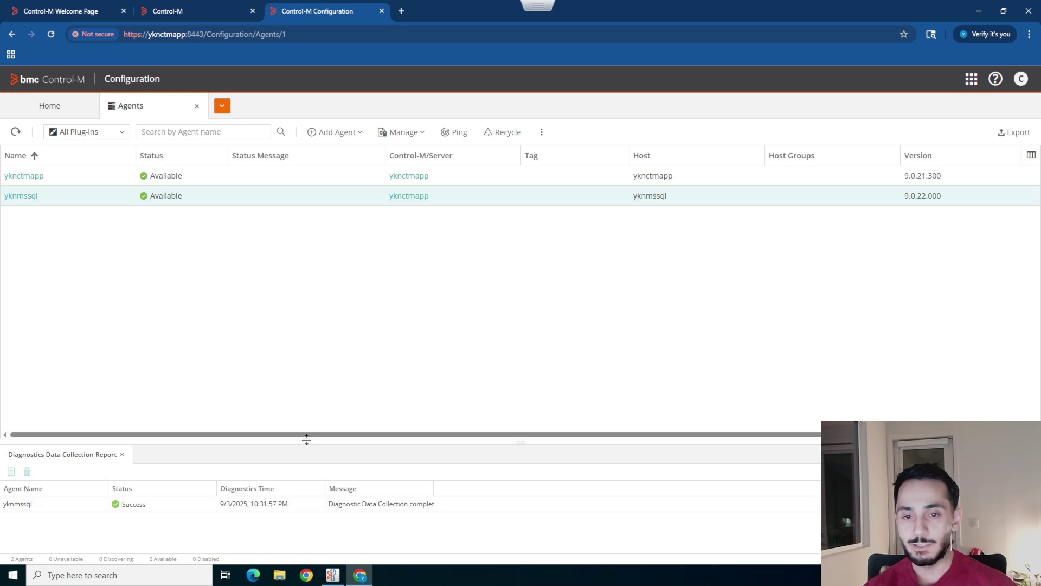
Step: Set the yknmssql agent's debug level back to 0 - Critical errors and application errors
{"action": "left_click", "coordinate": [543, 135]}
{"action": "mouse_move", "coordinate": [590, 212]}
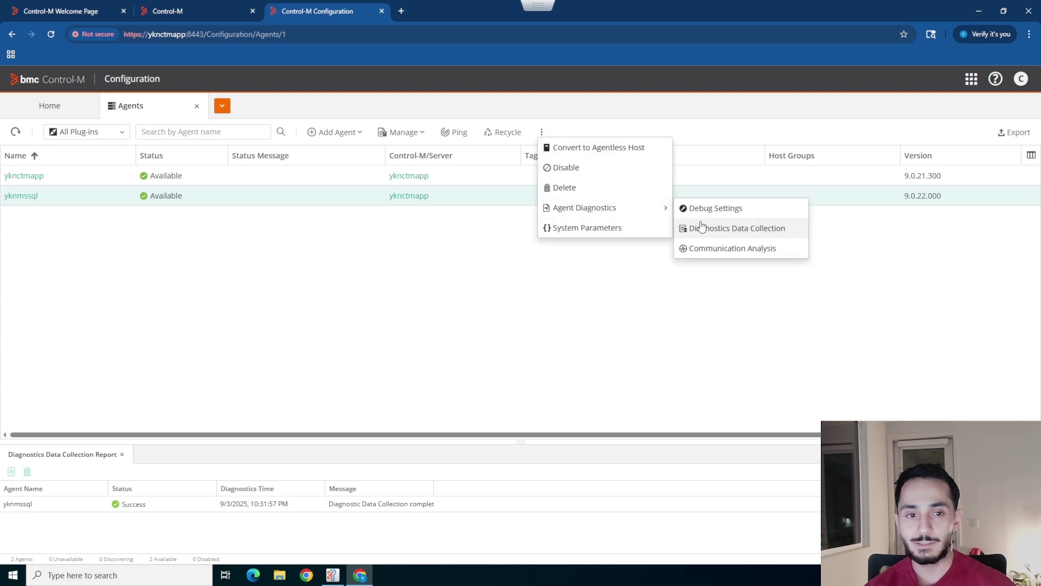
{"action": "left_click", "coordinate": [713, 210]}
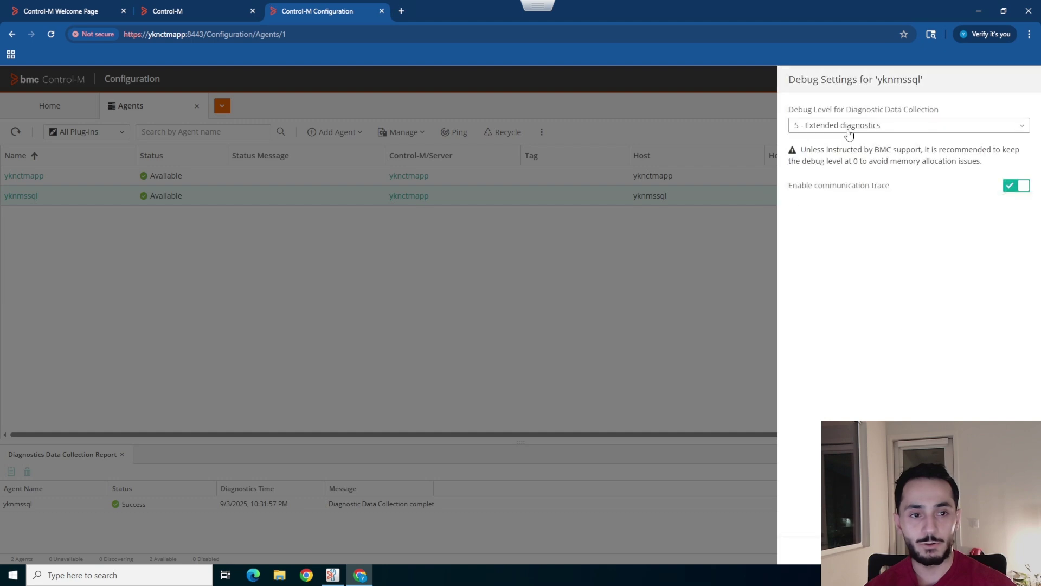
{"action": "left_click", "coordinate": [849, 135]}
{"action": "left_click", "coordinate": [844, 142]}
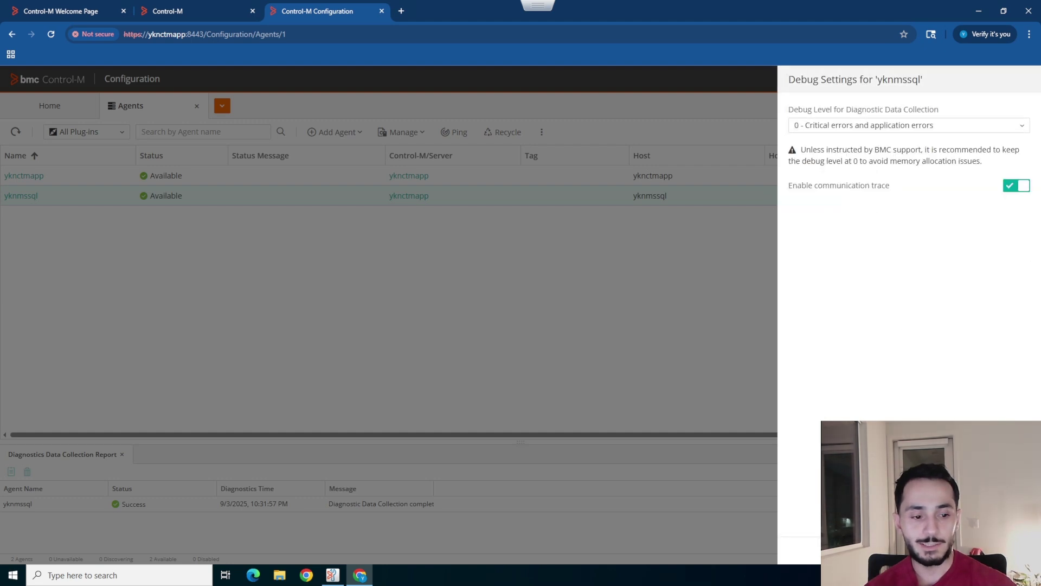
{"action": "left_click", "coordinate": [731, 476]}
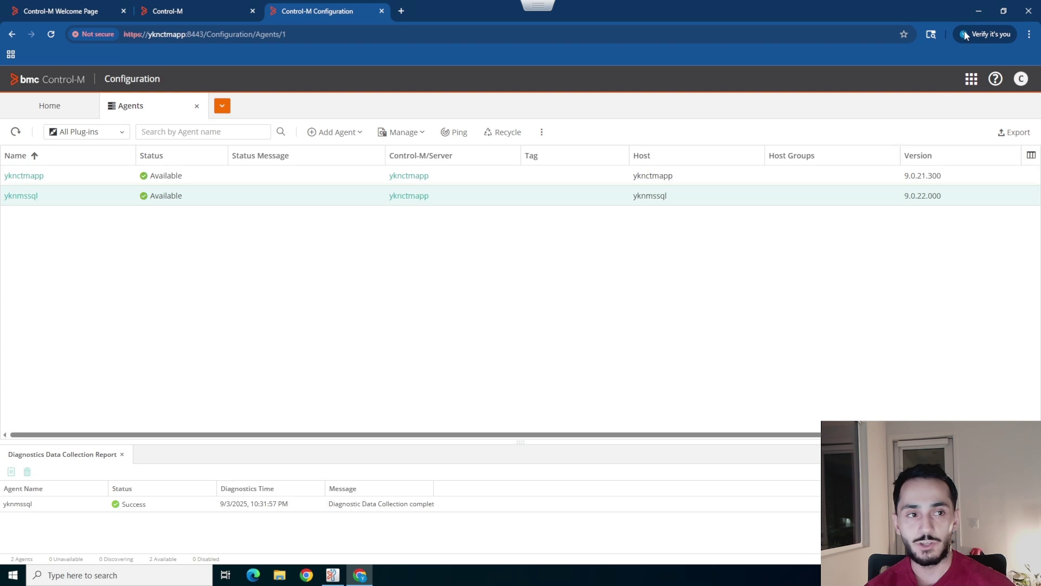
Step: Minimize the browser and find the remote desktop application to reach the agent's host machine
{"action": "left_click", "coordinate": [979, 12]}
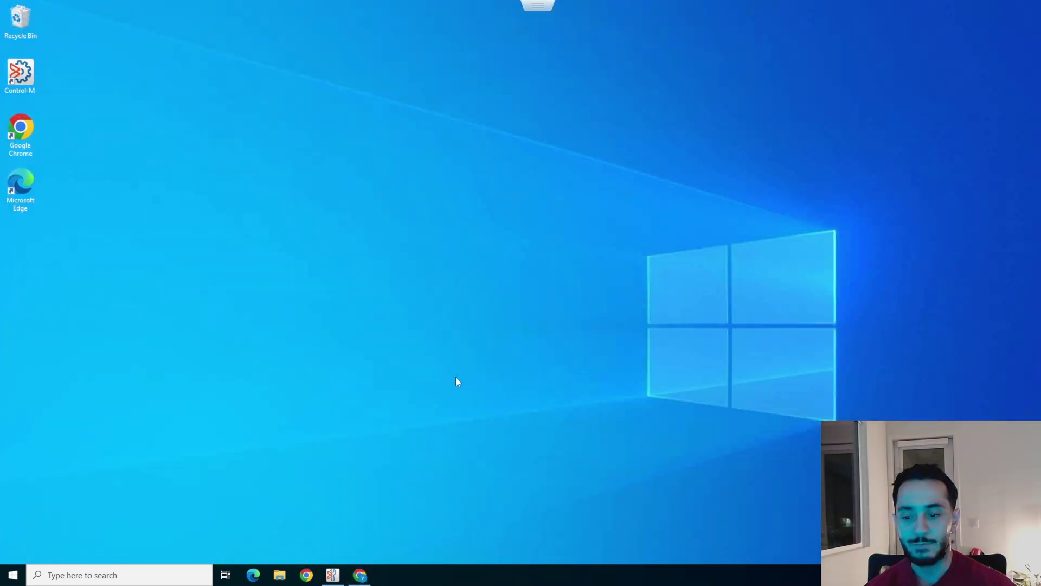
{"action": "left_click", "coordinate": [48, 562]}
{"action": "type", "text": "re"}
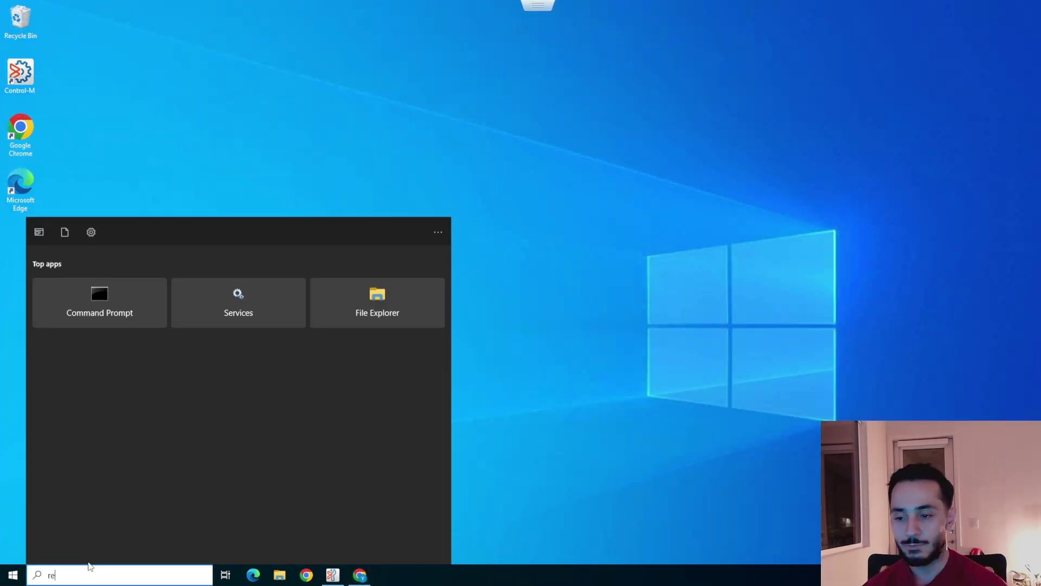
{"action": "type", "text": "mote"}
{"action": "key", "text": "Return"}
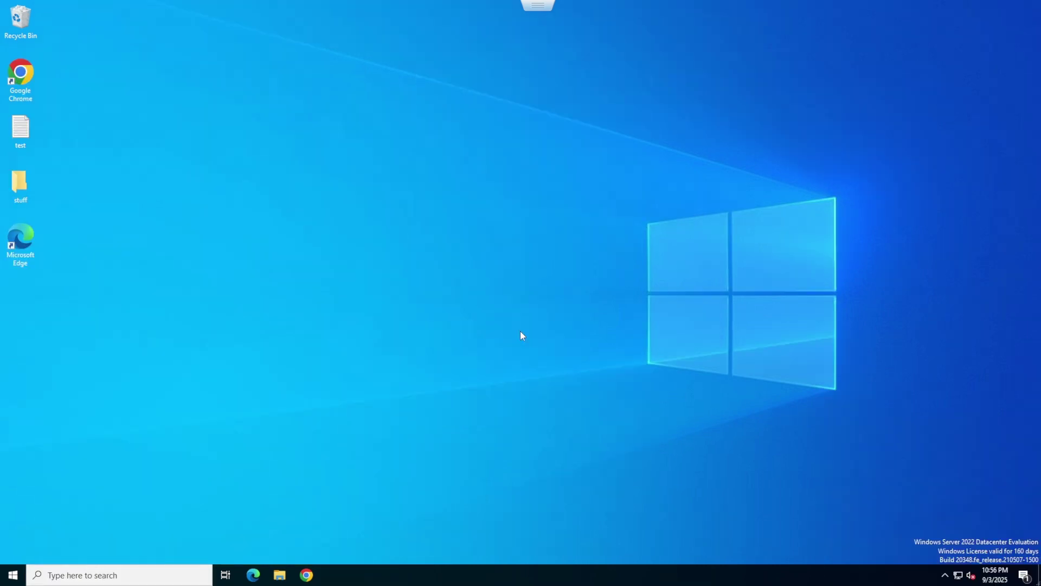
Step: In File Explorer, browse to C:\Program Files\BMC Software\Control-M Agent\Default\hcu_package and select the ctma_data_20250903_223205_MSWin32_yknmssql archive
{"action": "left_click", "coordinate": [279, 574]}
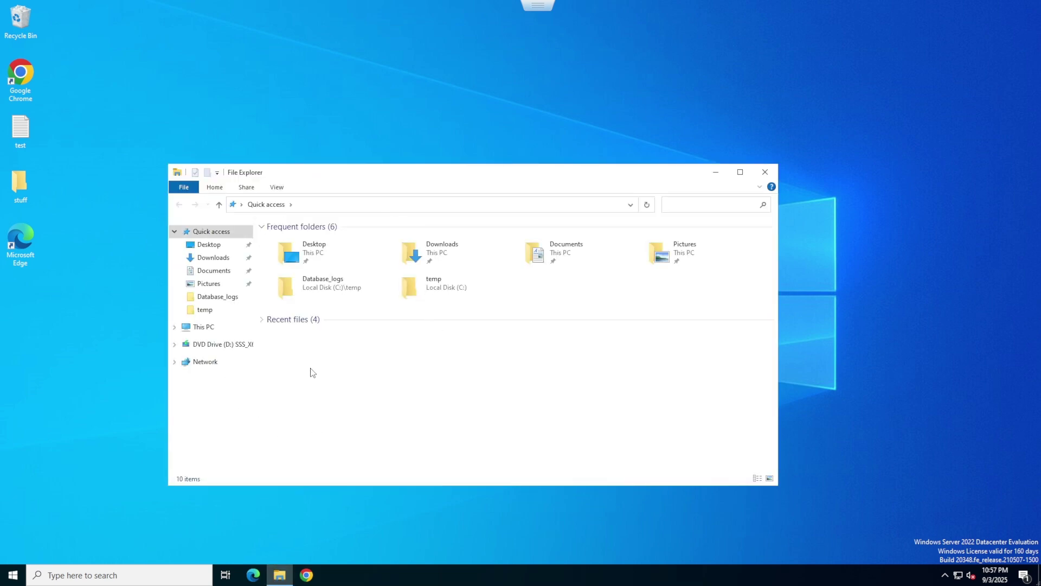
{"action": "left_click", "coordinate": [203, 326]}
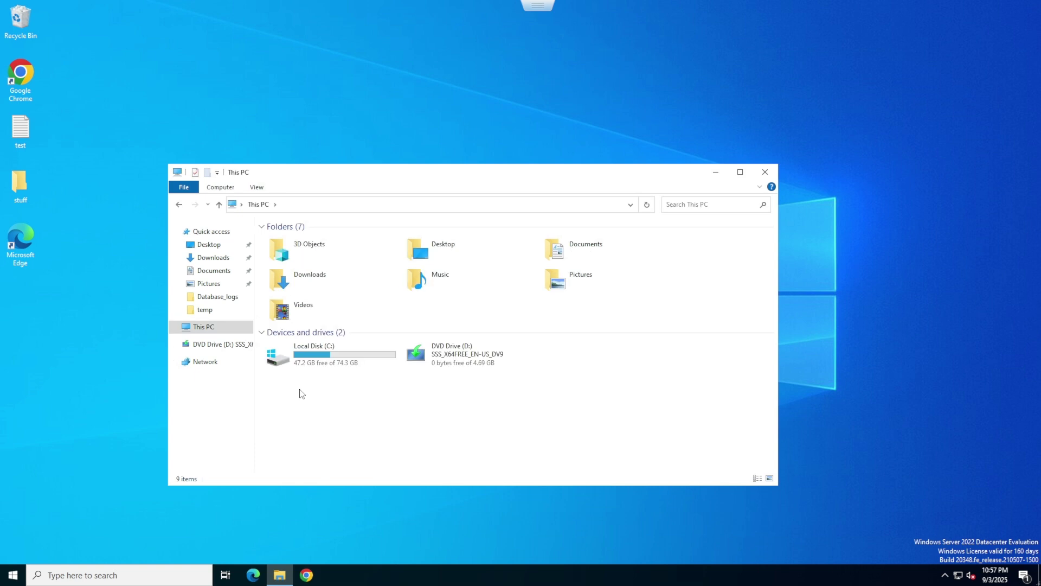
{"action": "double_click", "coordinate": [320, 358]}
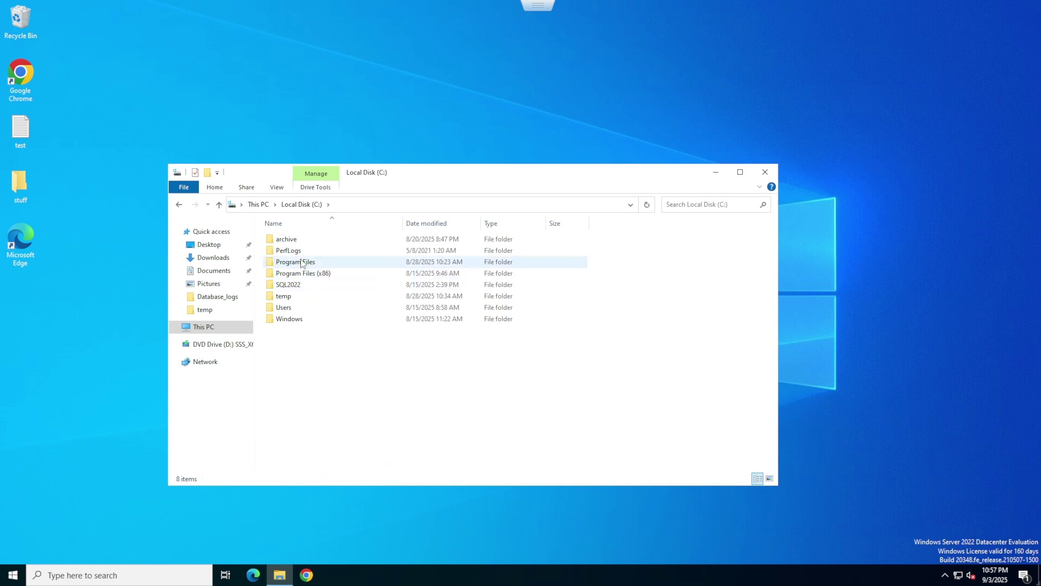
{"action": "double_click", "coordinate": [302, 263]}
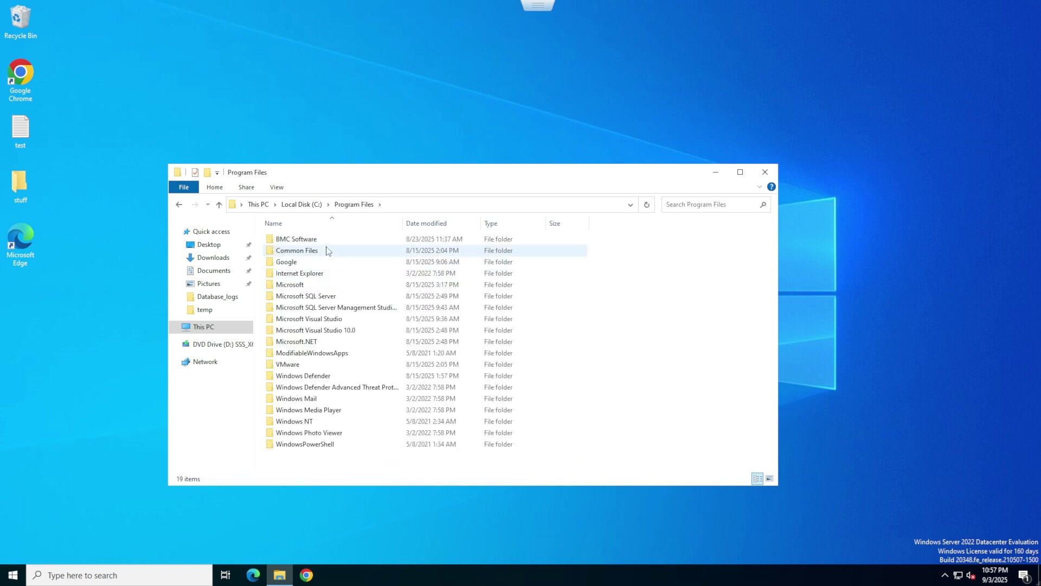
{"action": "double_click", "coordinate": [302, 239]}
{"action": "left_click", "coordinate": [320, 240]}
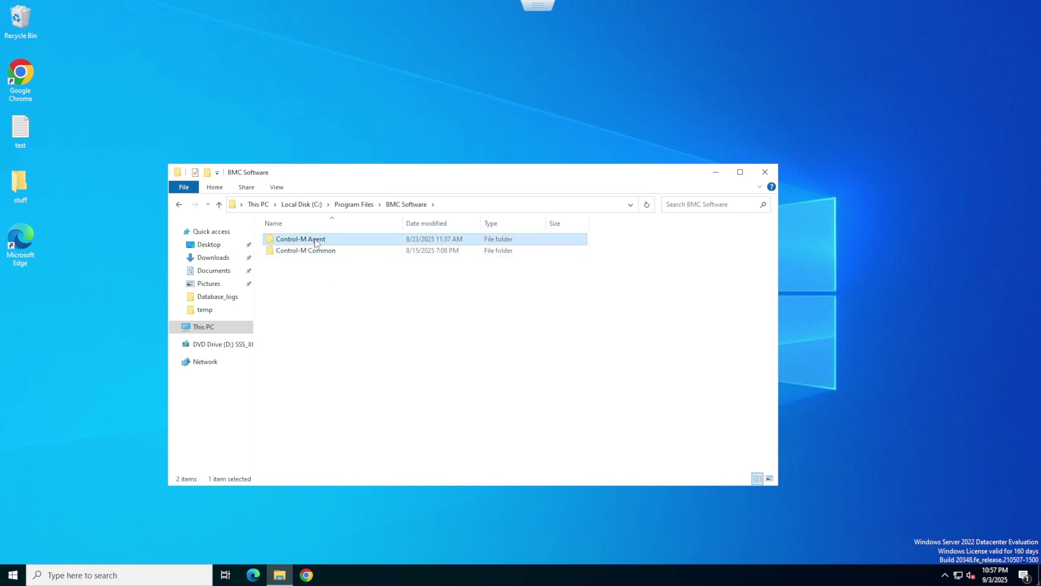
{"action": "double_click", "coordinate": [315, 239]}
{"action": "left_click", "coordinate": [313, 241]}
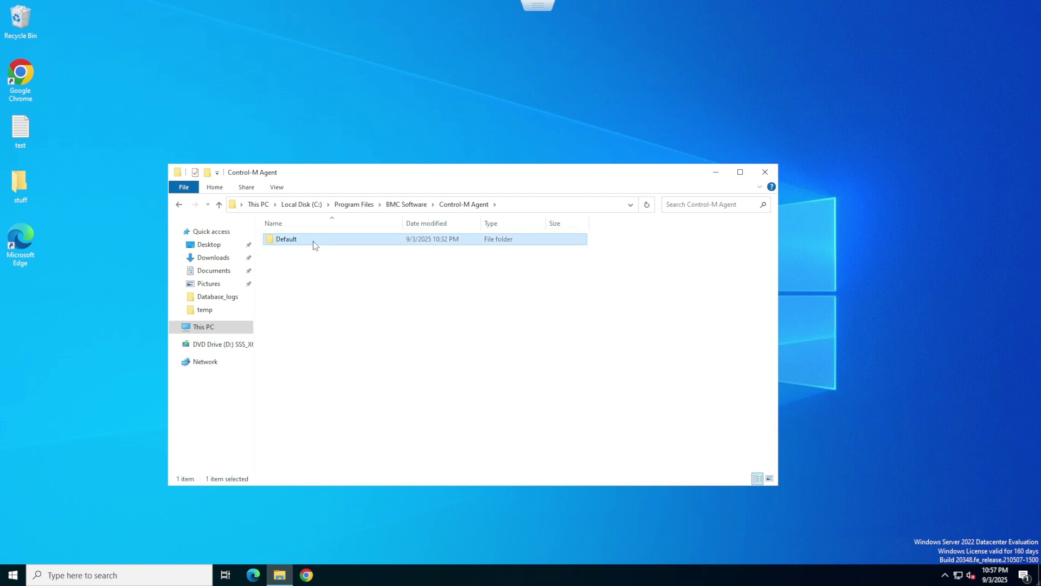
{"action": "double_click", "coordinate": [314, 241]}
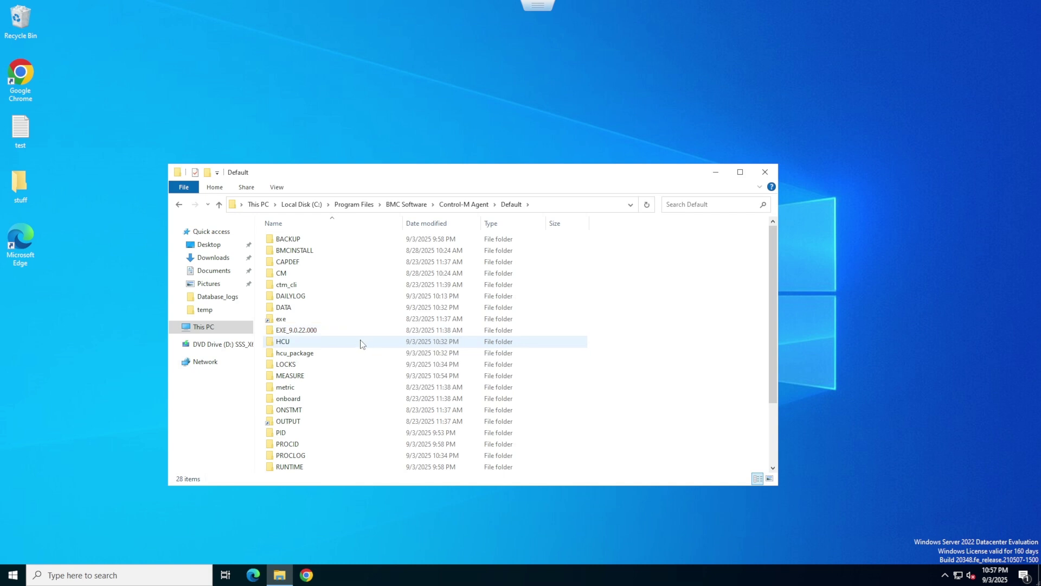
{"action": "double_click", "coordinate": [297, 354]}
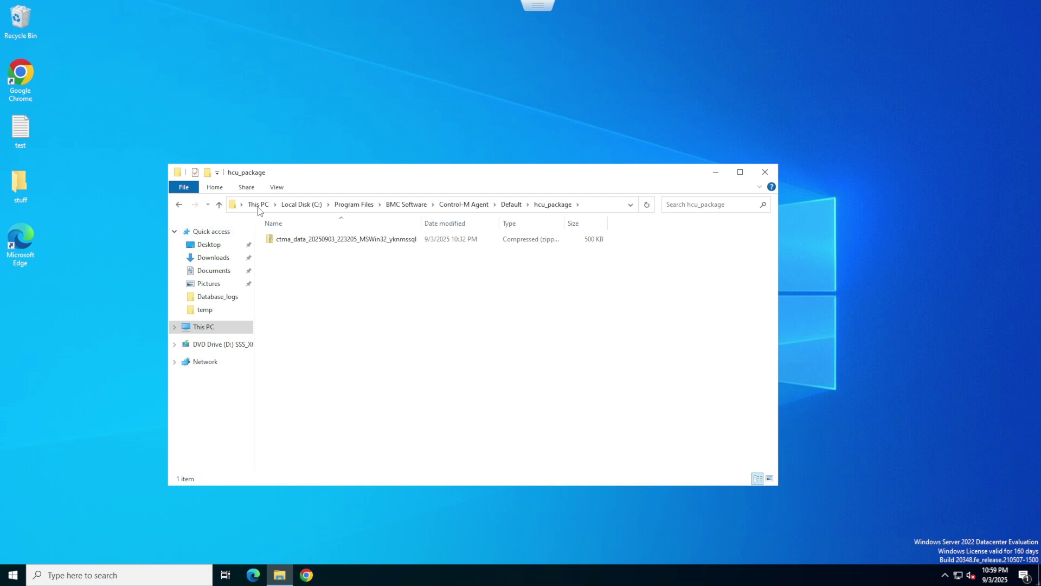
{"action": "left_click", "coordinate": [360, 241]}
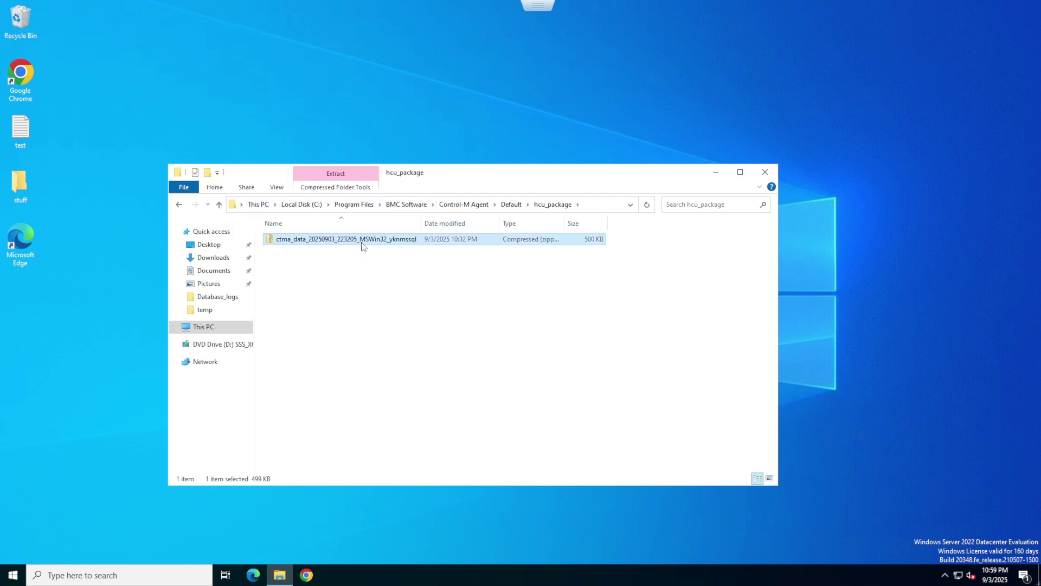